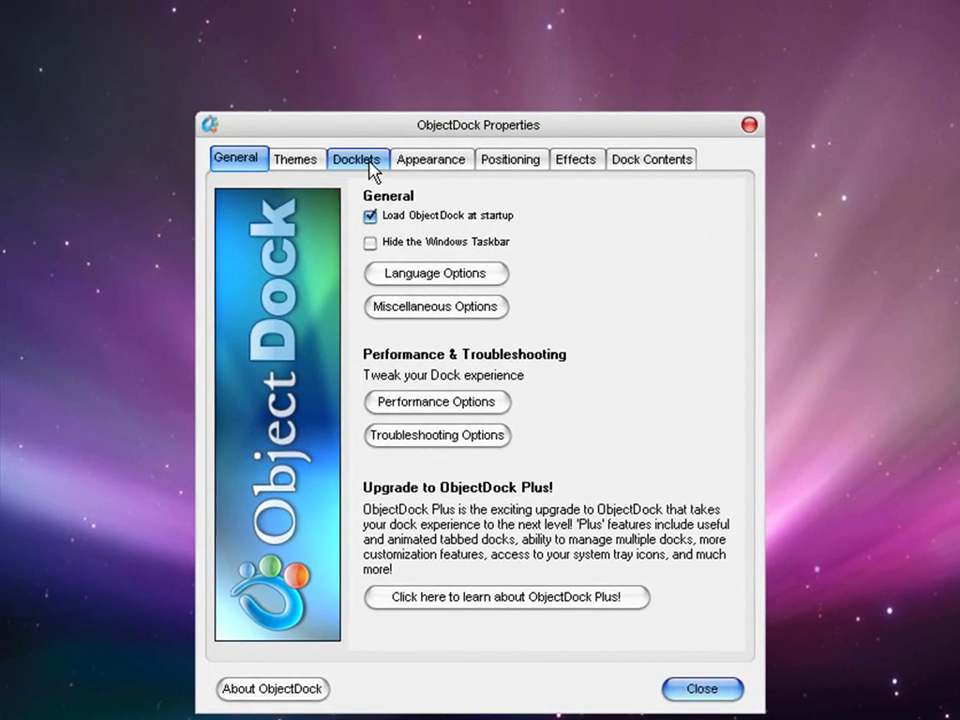
# - Choose the Basic Zoomer background in ObjectDock's Appearance settings
pyautogui.click(365, 76)
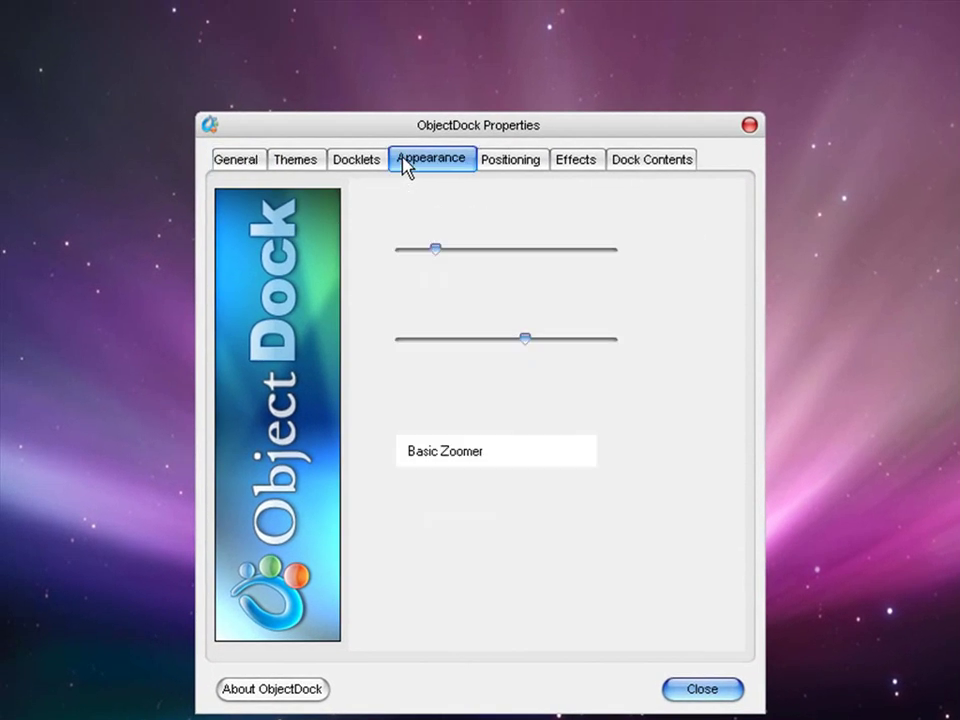
pyautogui.click(568, 456)
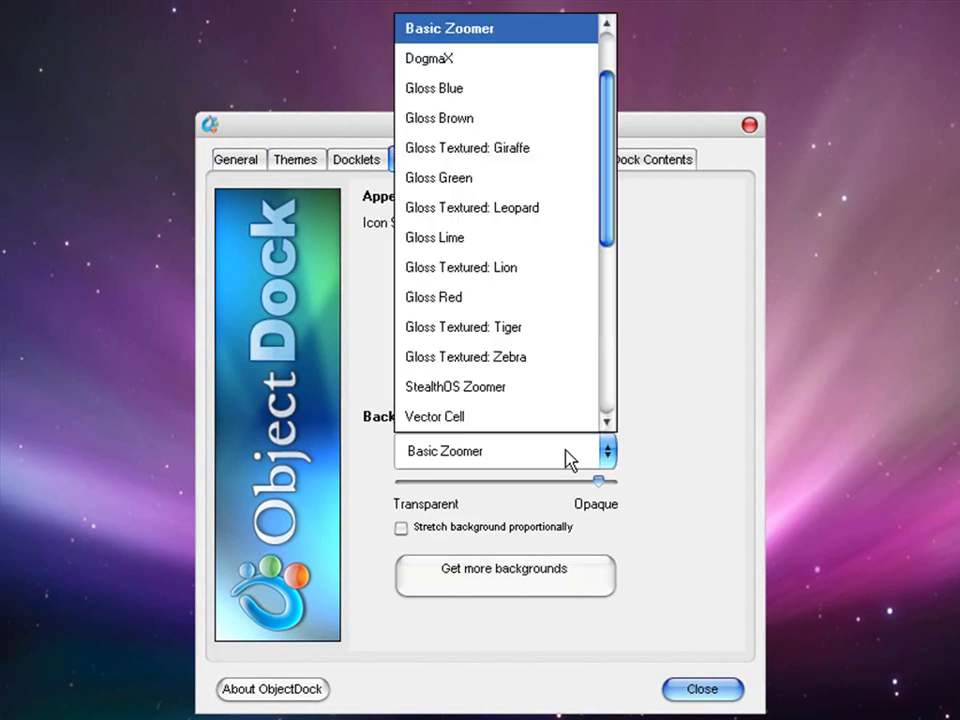
pyautogui.click(525, 35)
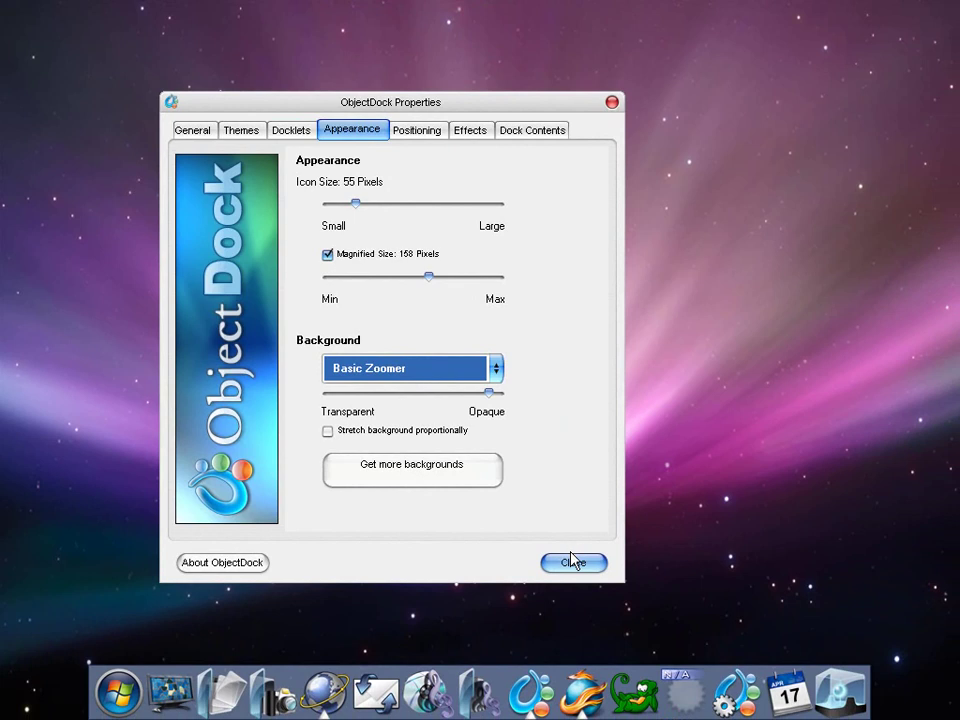
# - Close ObjectDock Properties and load the Google homepage in Firefox
pyautogui.click(583, 567)
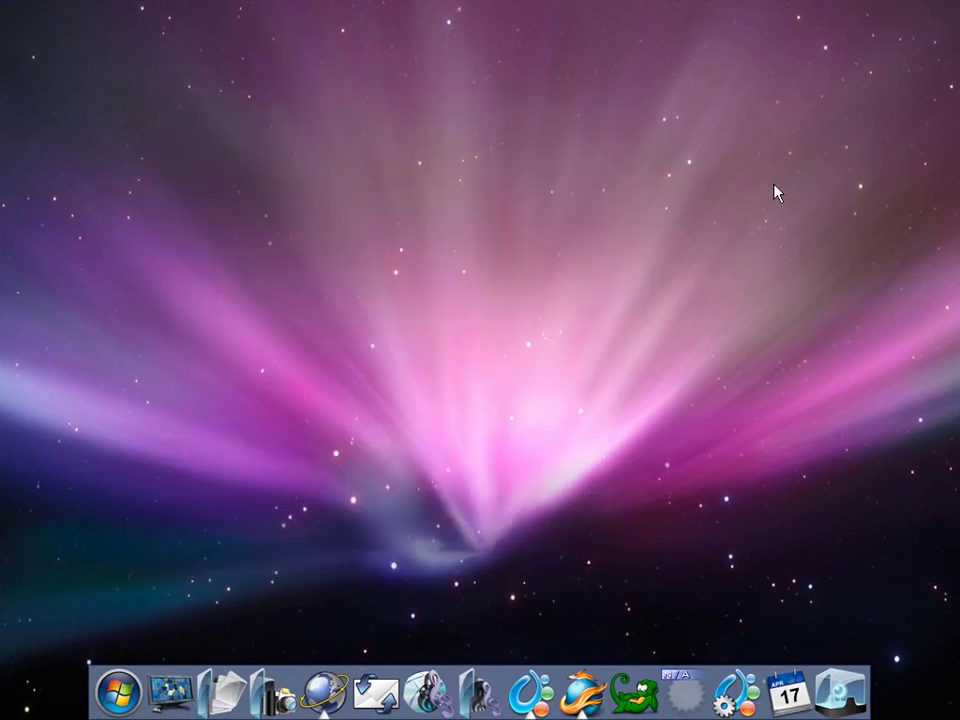
pyautogui.moveTo(578, 222); pyautogui.dragTo(289, 628)
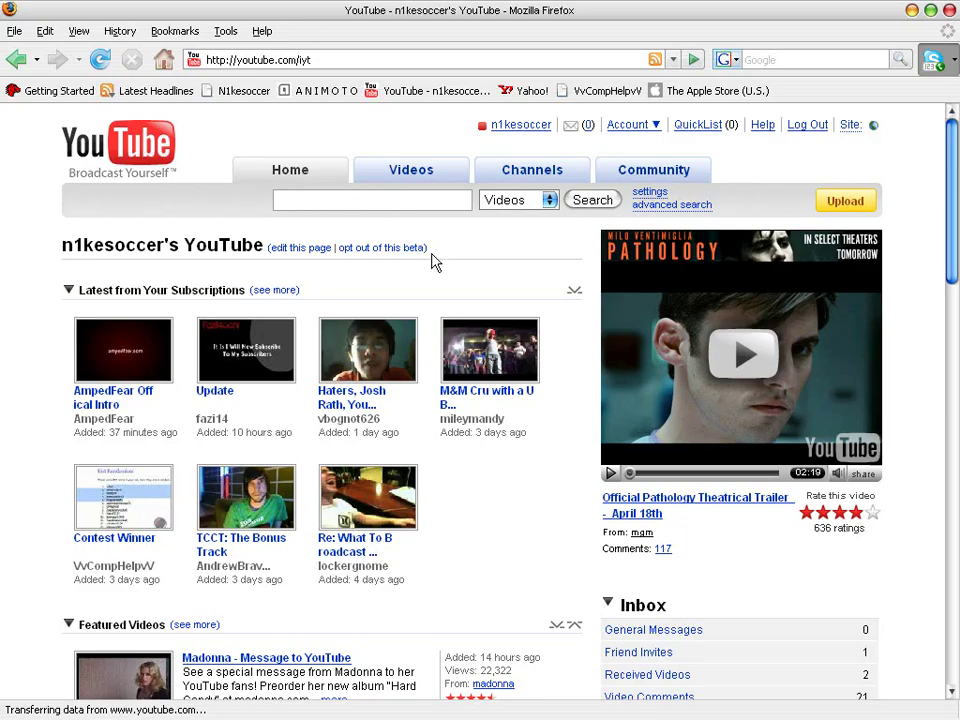
pyautogui.click(411, 61)
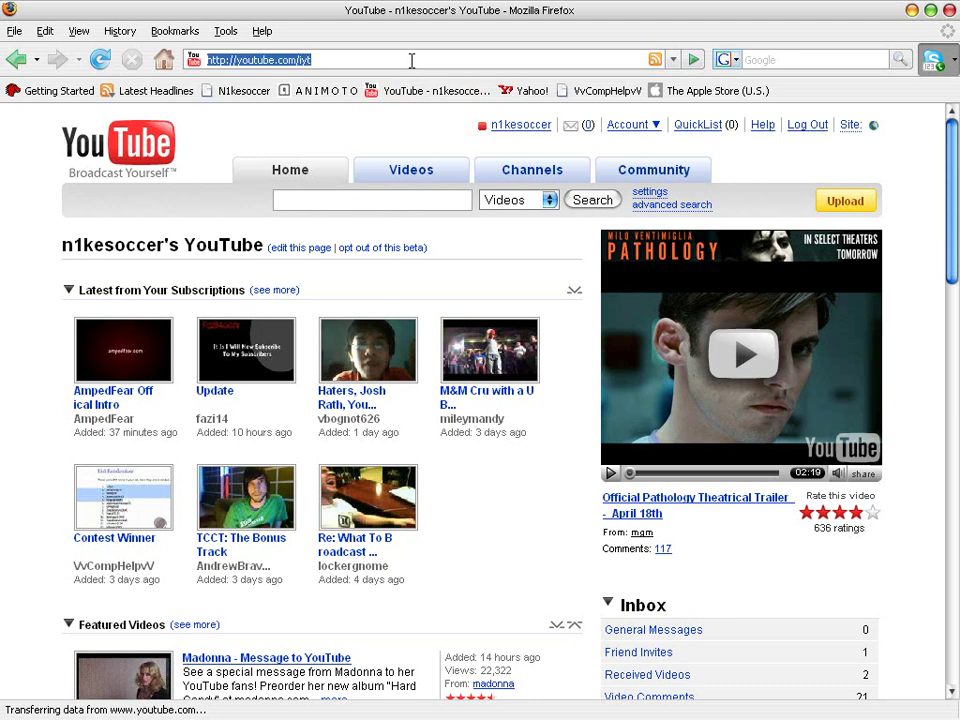
pyautogui.write('www.google.com')
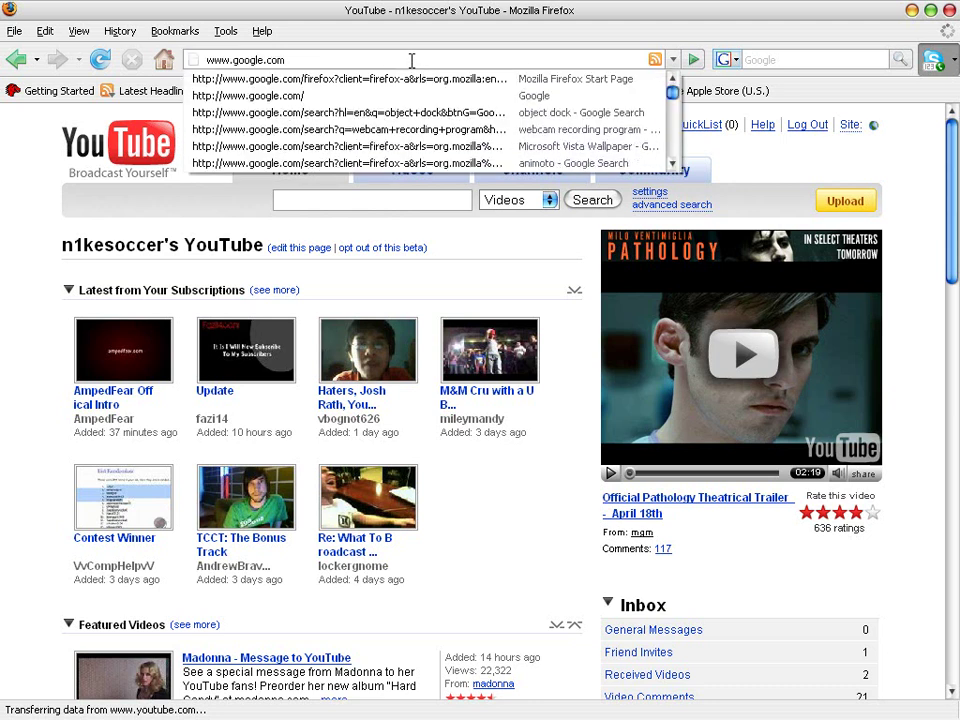
pyautogui.press('Return')
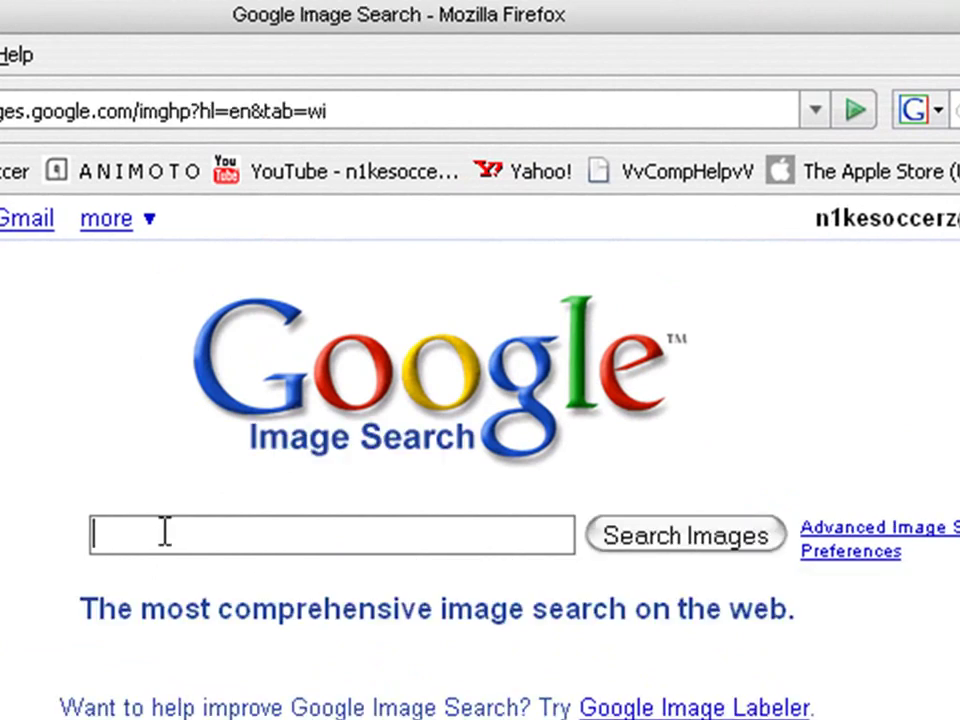
# - Search Google Images for 'mac wallpaper' and set the aurora image as the stretched desktop background
pyautogui.write('mac wallpaper')
pyautogui.press('Return')
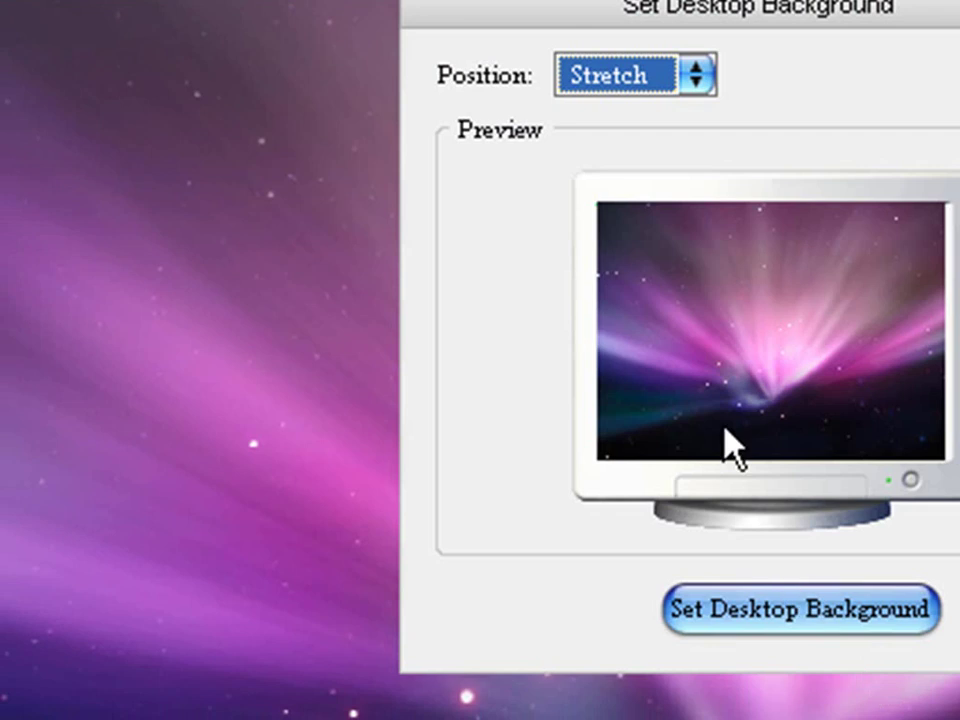
pyautogui.click(900, 612)
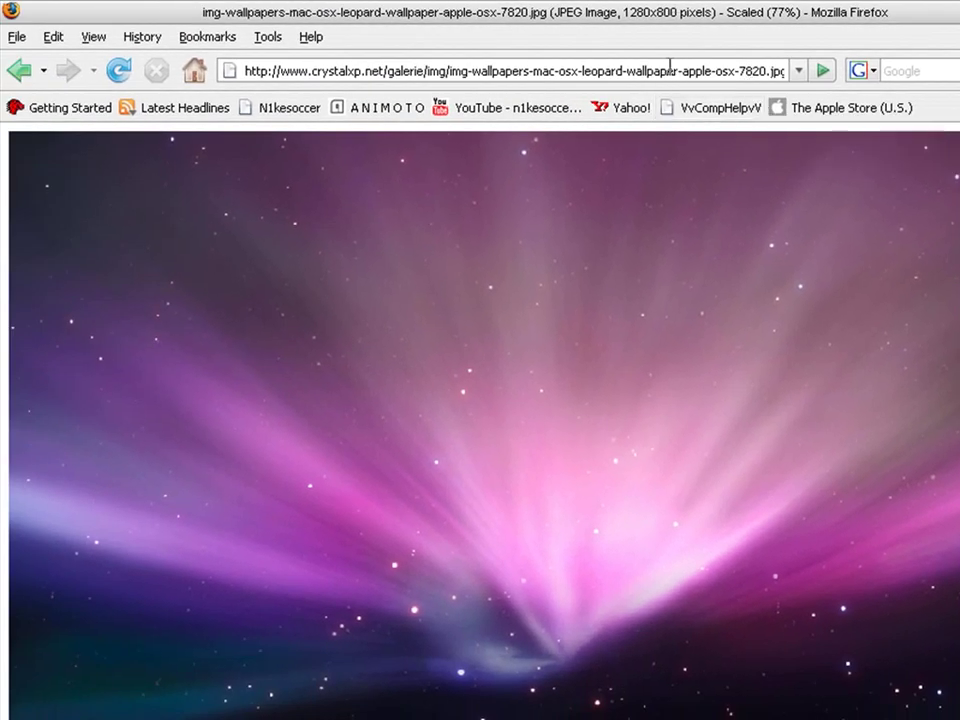
# - Search Google for 'stylexp'
pyautogui.click(669, 67)
pyautogui.write('www')
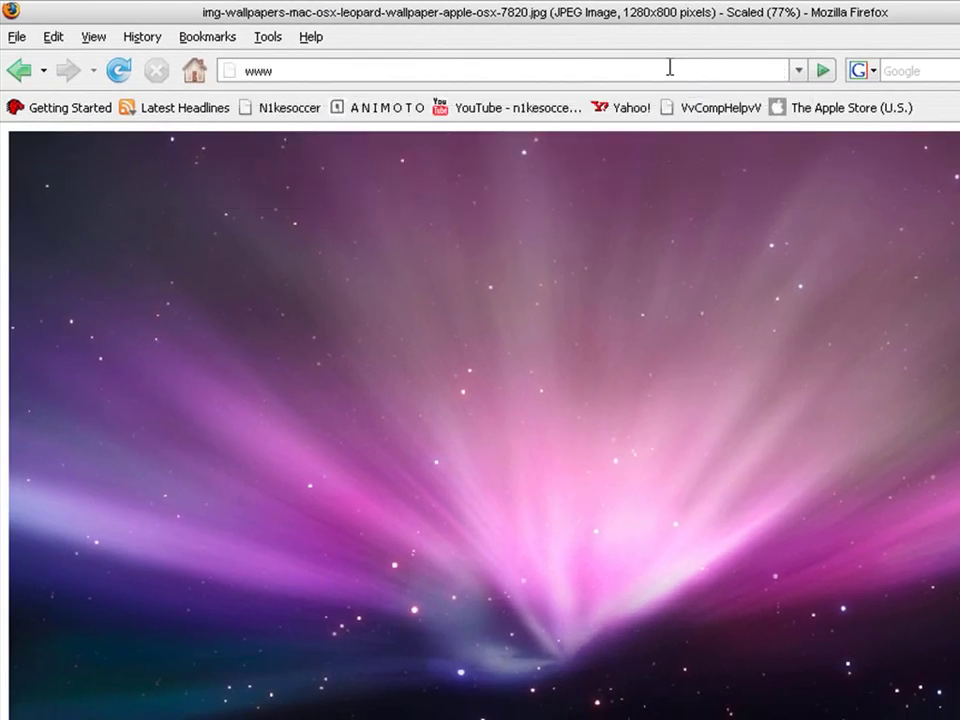
pyautogui.write('.google.com')
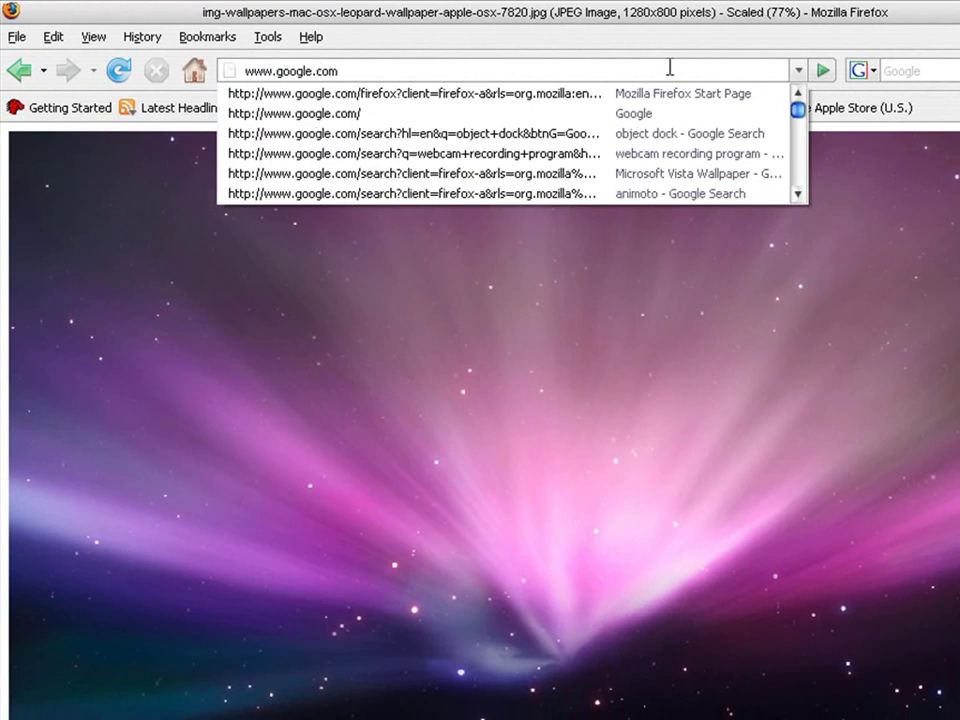
pyautogui.press('Return')
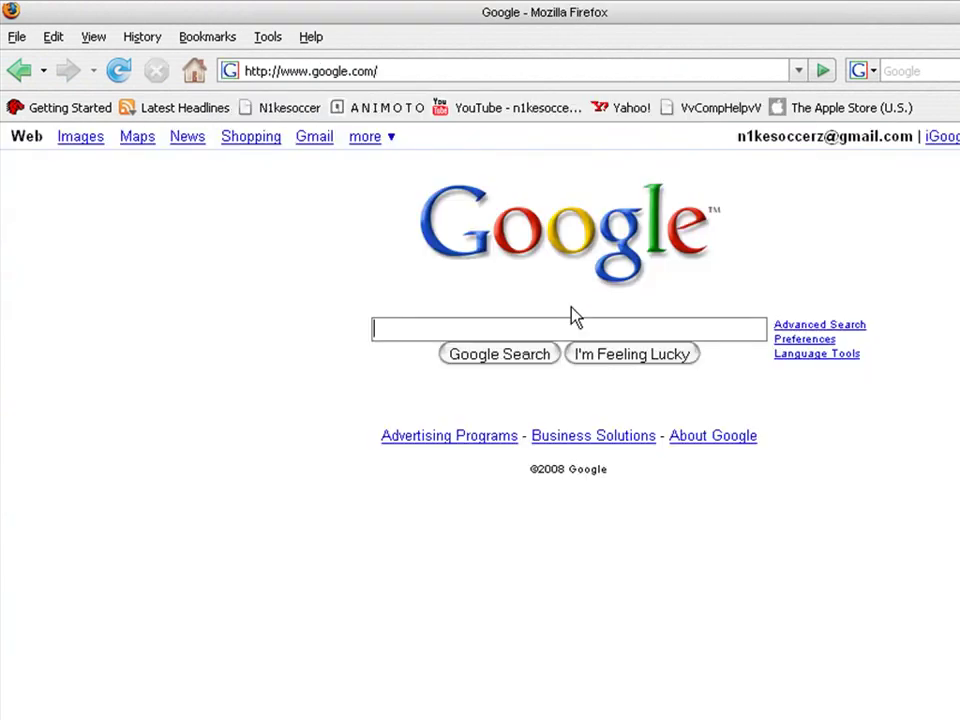
pyautogui.write('stylexp')
pyautogui.press('Return')
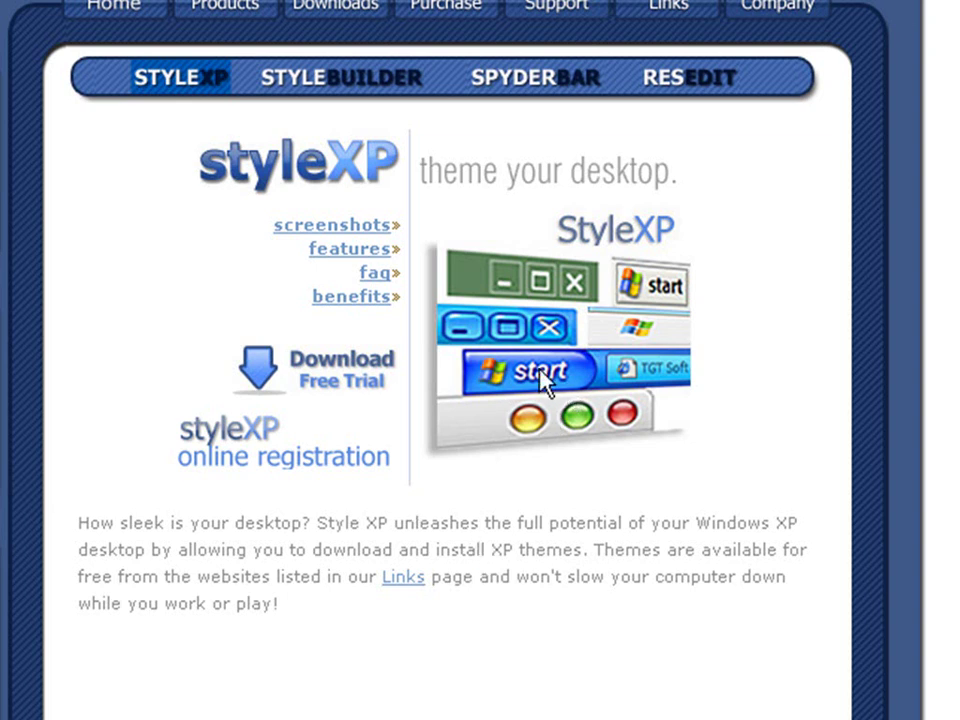
# - Open TGTSoft's StyleXP free trial downloads and highlight the Full Install Style XP Men entry
pyautogui.click(329, 366)
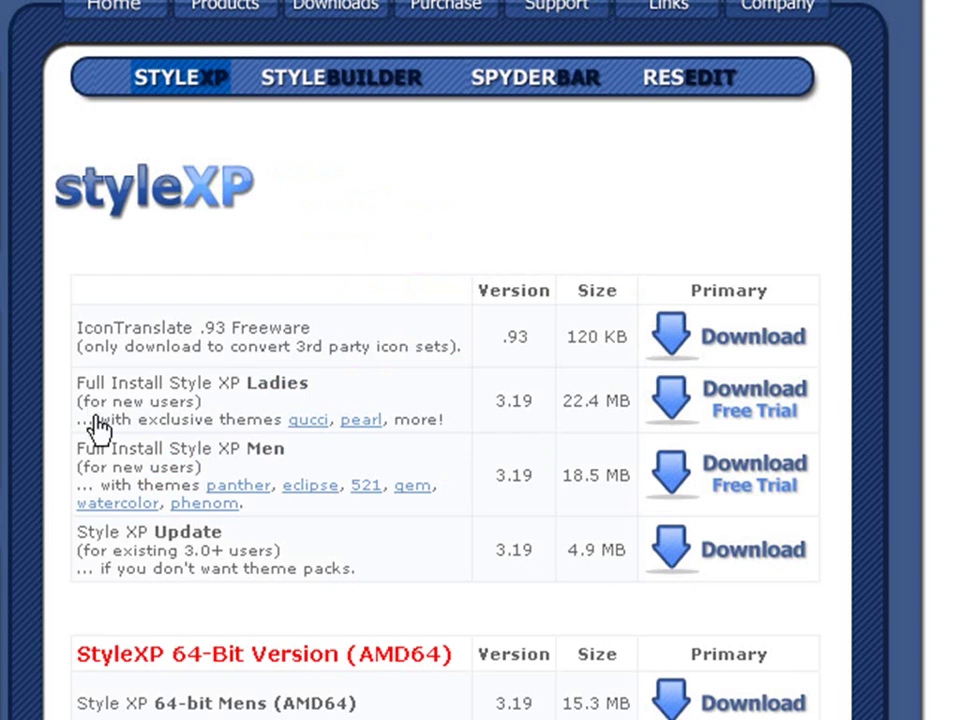
pyautogui.moveTo(292, 449); pyautogui.dragTo(364, 429)
pyautogui.click(358, 440)
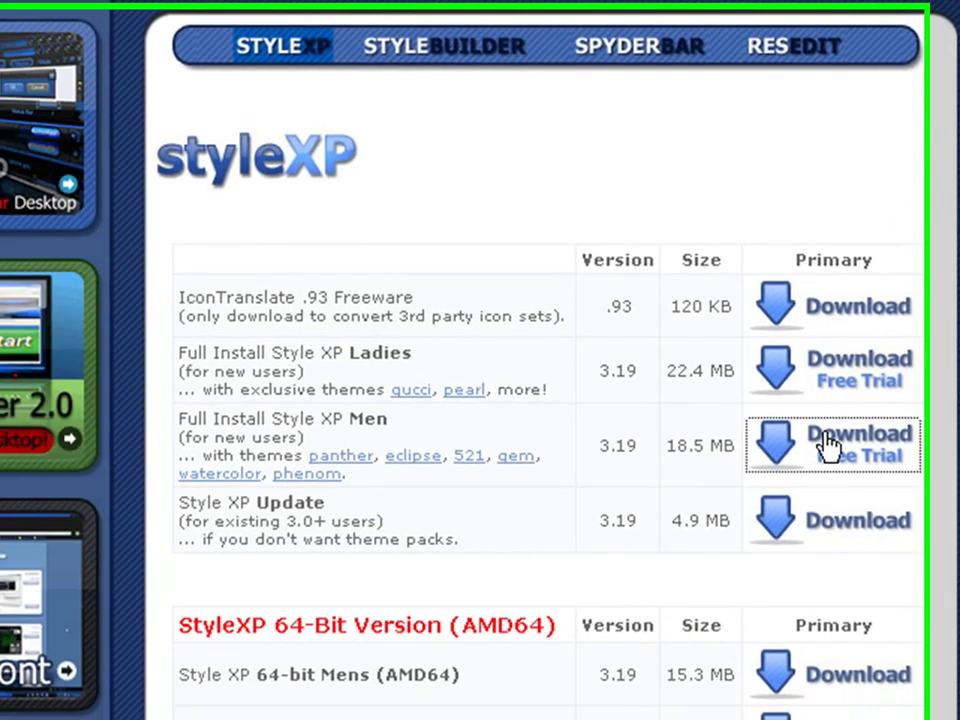
# - Download the men's full StyleXP install, open StyleXPInstallMale-1.zip in WinRAR, and run the installer
pyautogui.click(722, 477)
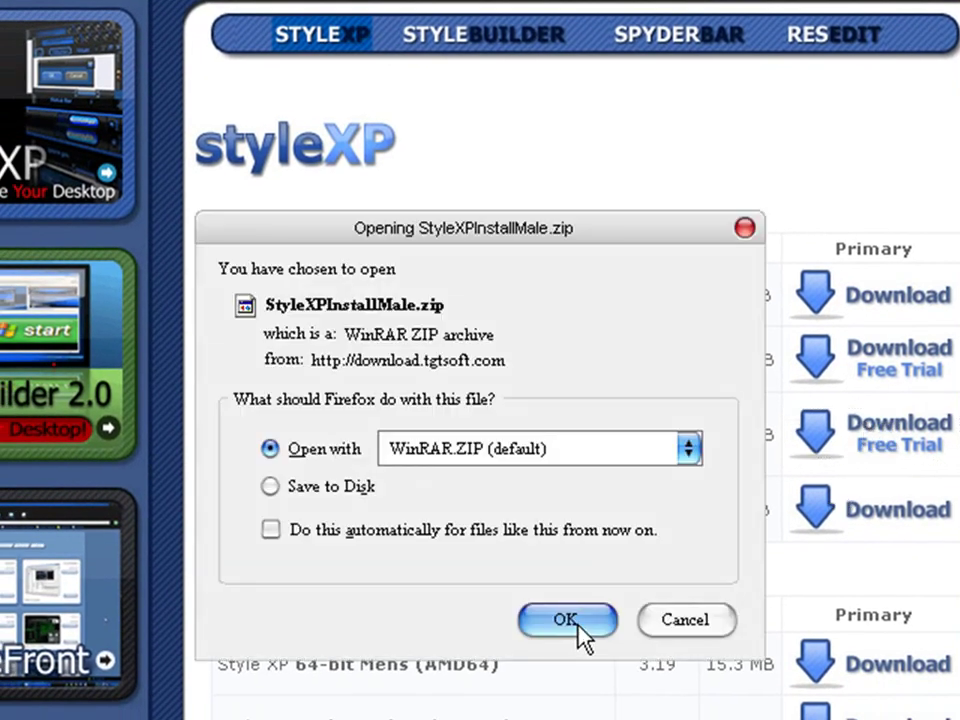
pyautogui.click(578, 622)
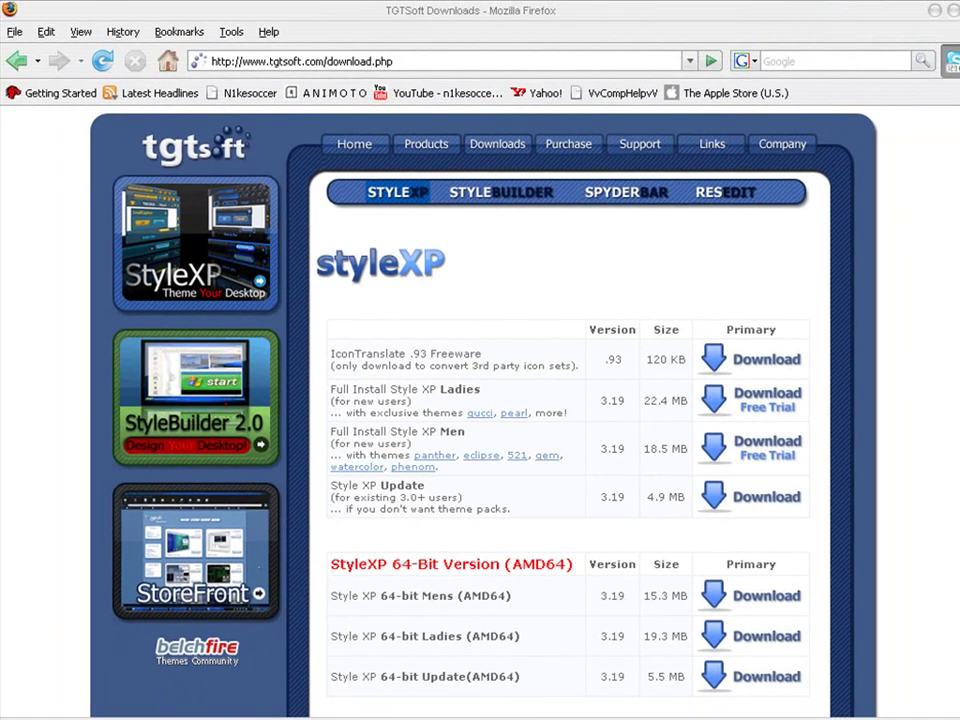
pyautogui.moveTo(292, 175); pyautogui.dragTo(605, 100)
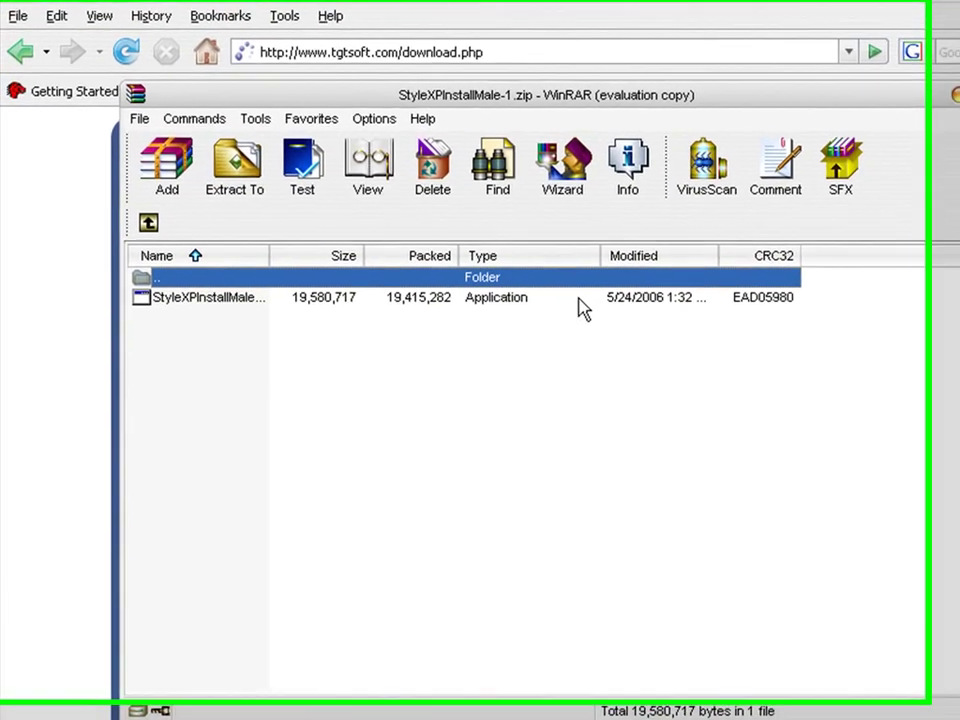
pyautogui.doubleClick(489, 272)
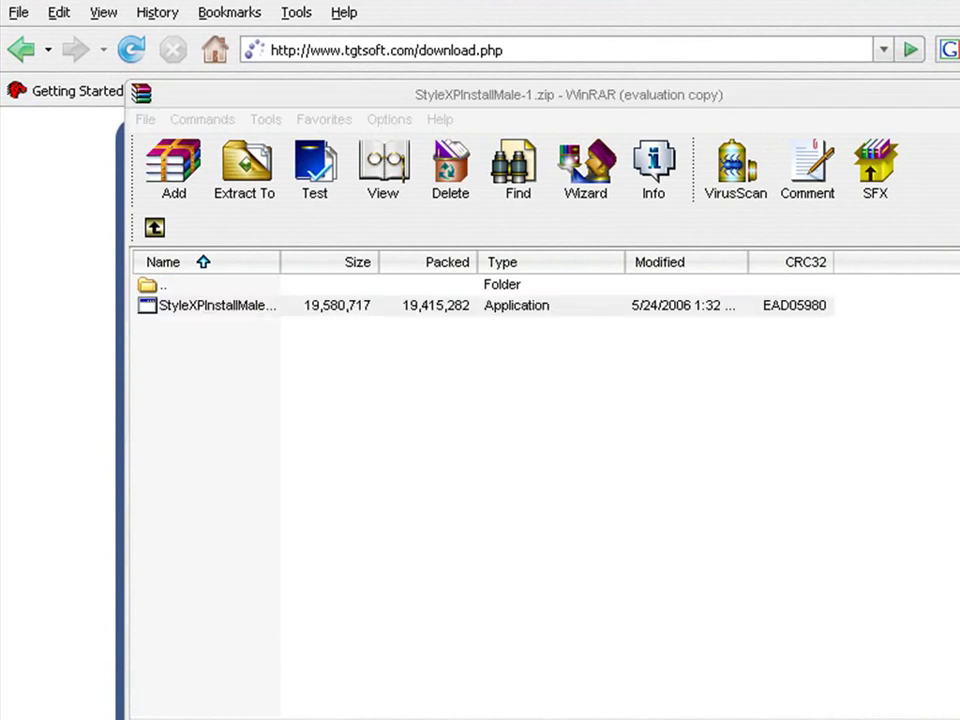
# - Accept the StyleXP license, let installation finish, and apply the Panther theme
pyautogui.moveTo(77, 298); pyautogui.dragTo(748, 129)
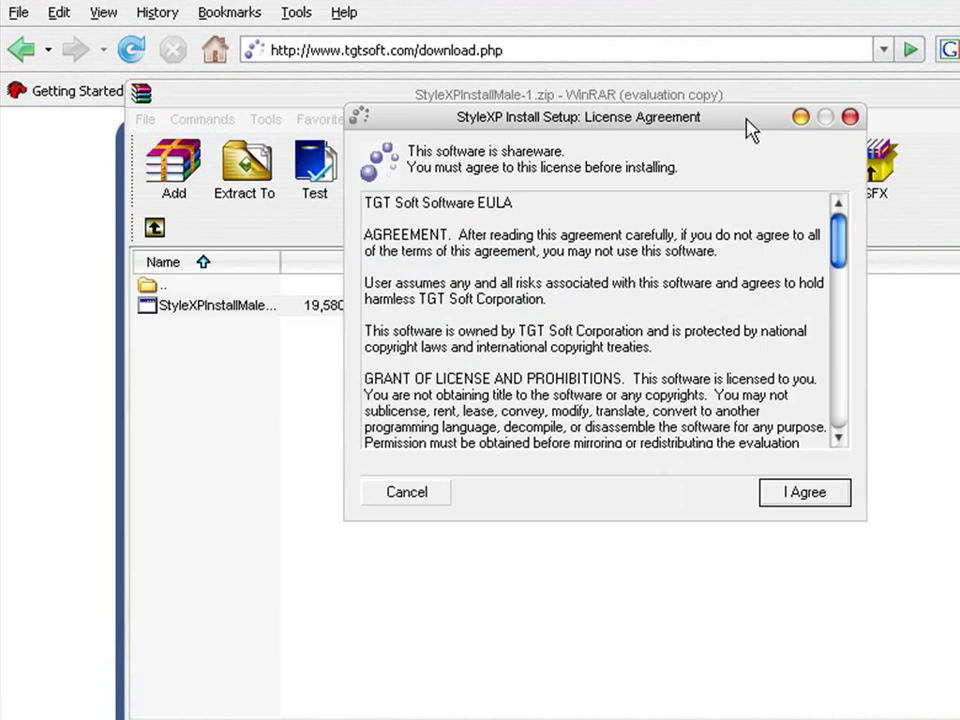
pyautogui.click(803, 506)
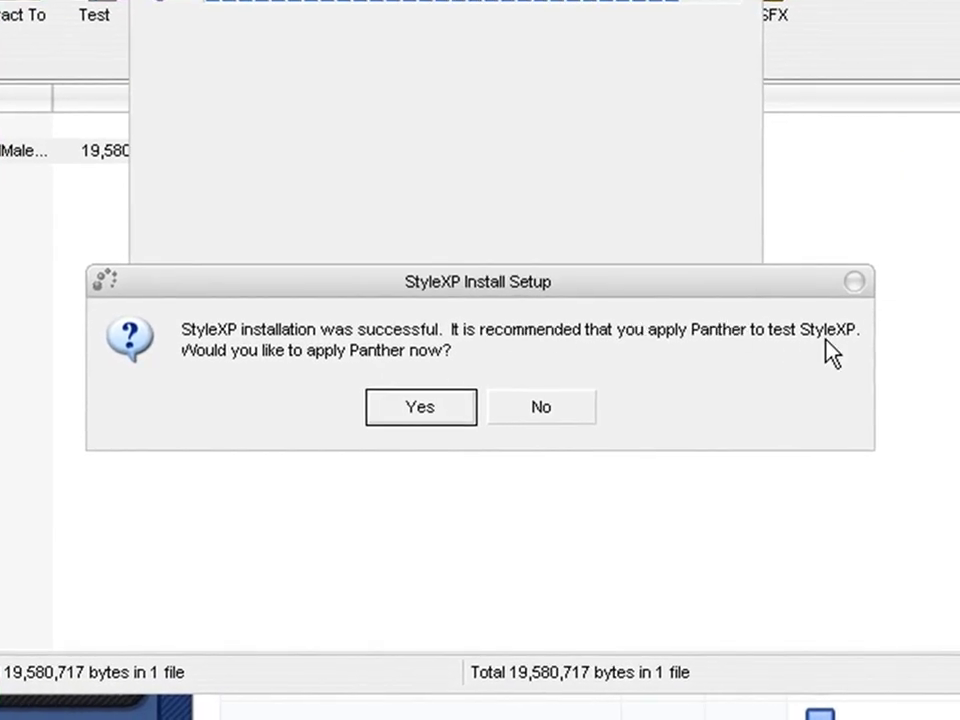
pyautogui.click(436, 405)
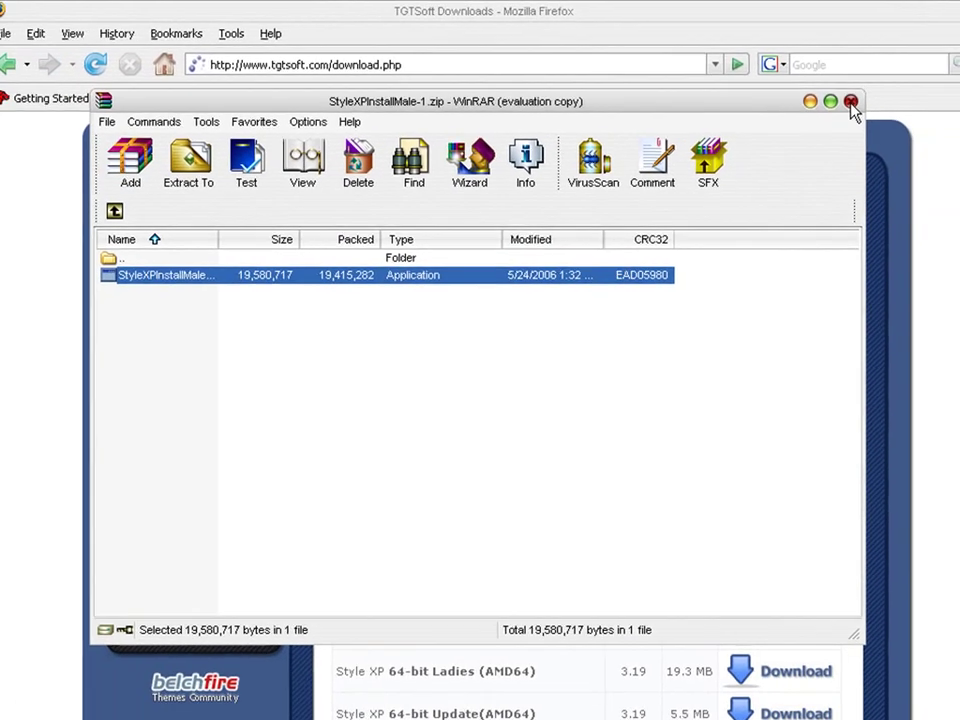
# - Close WinRAR and register the Explorer com object from StyleXP's Explorer Bar settings
pyautogui.click(879, 124)
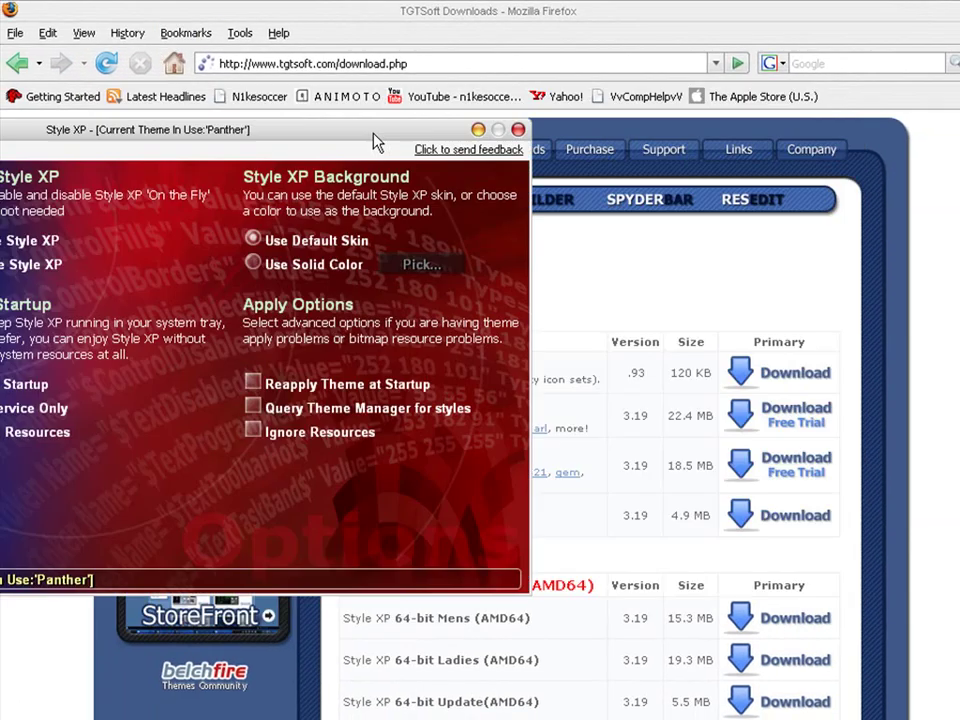
pyautogui.moveTo(375, 137); pyautogui.dragTo(716, 106)
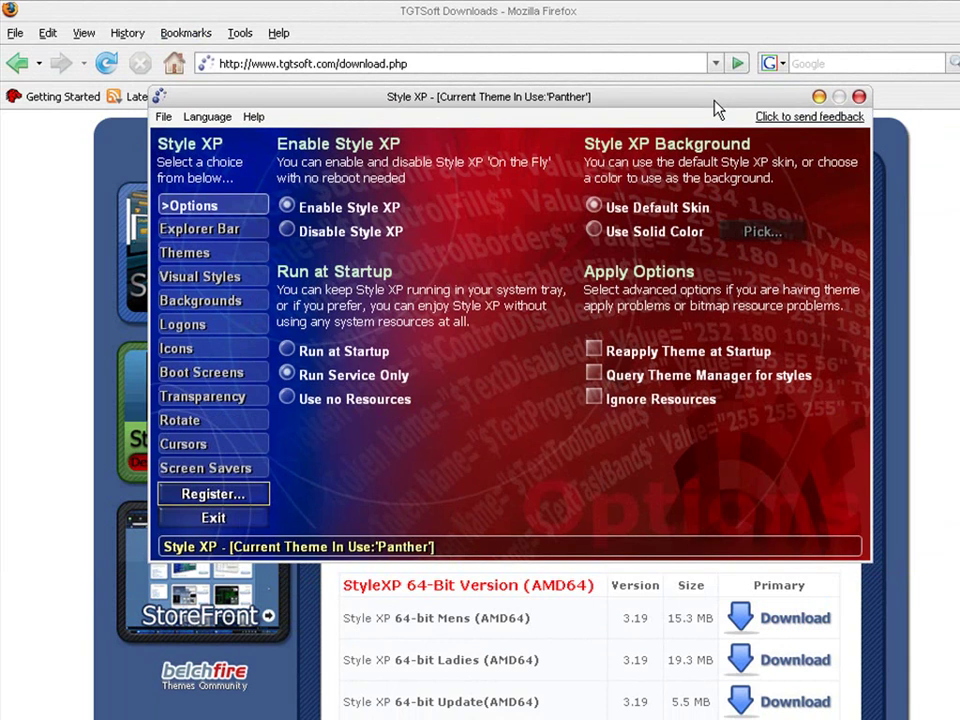
pyautogui.click(222, 230)
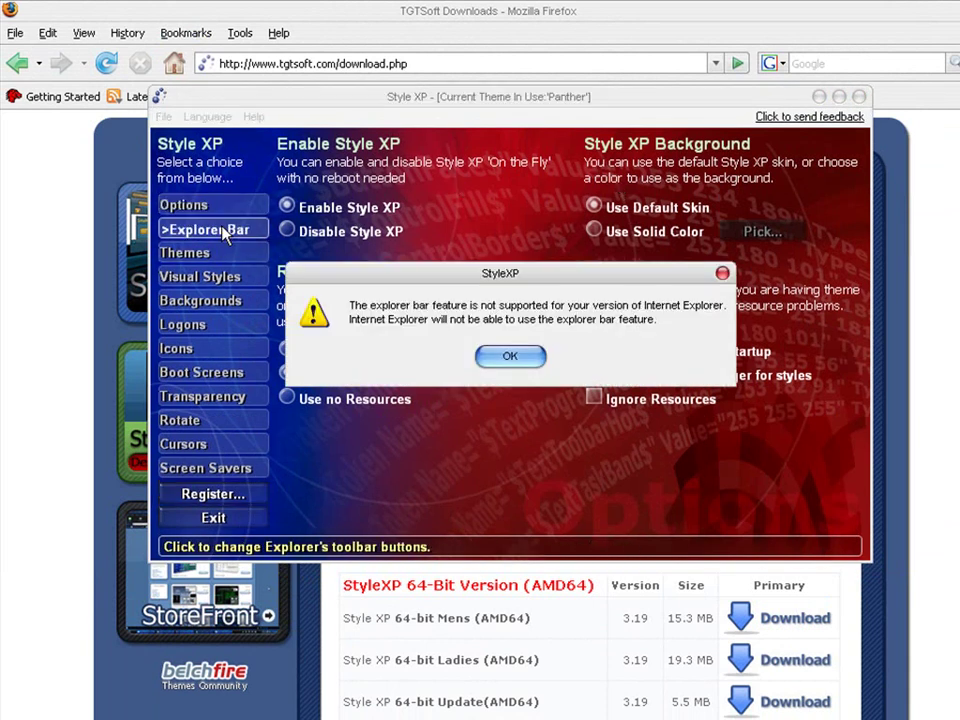
pyautogui.click(509, 357)
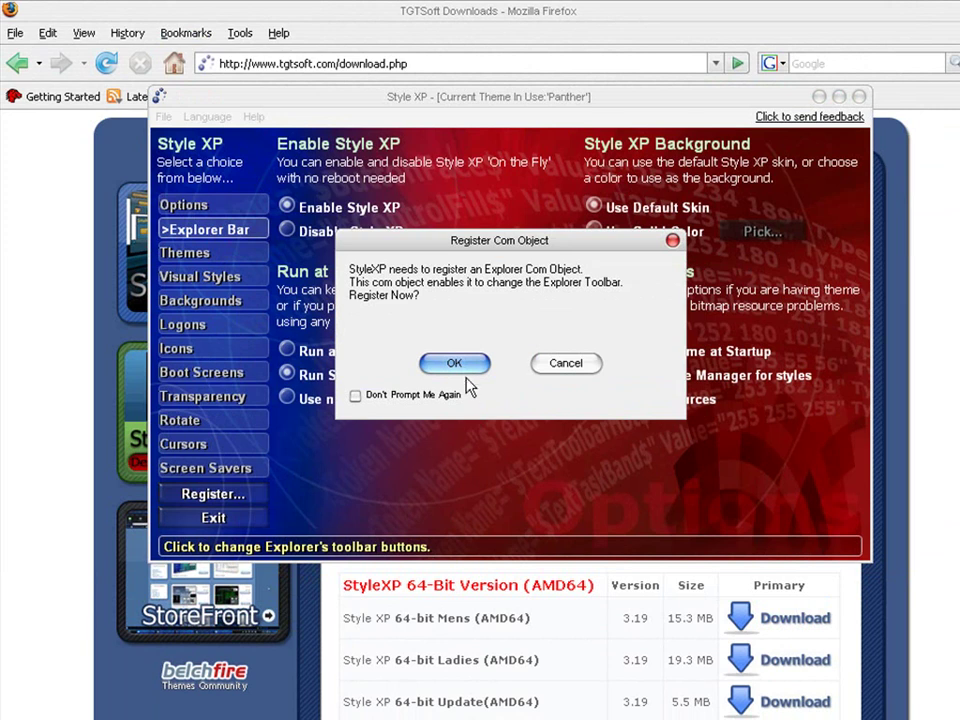
pyautogui.click(465, 365)
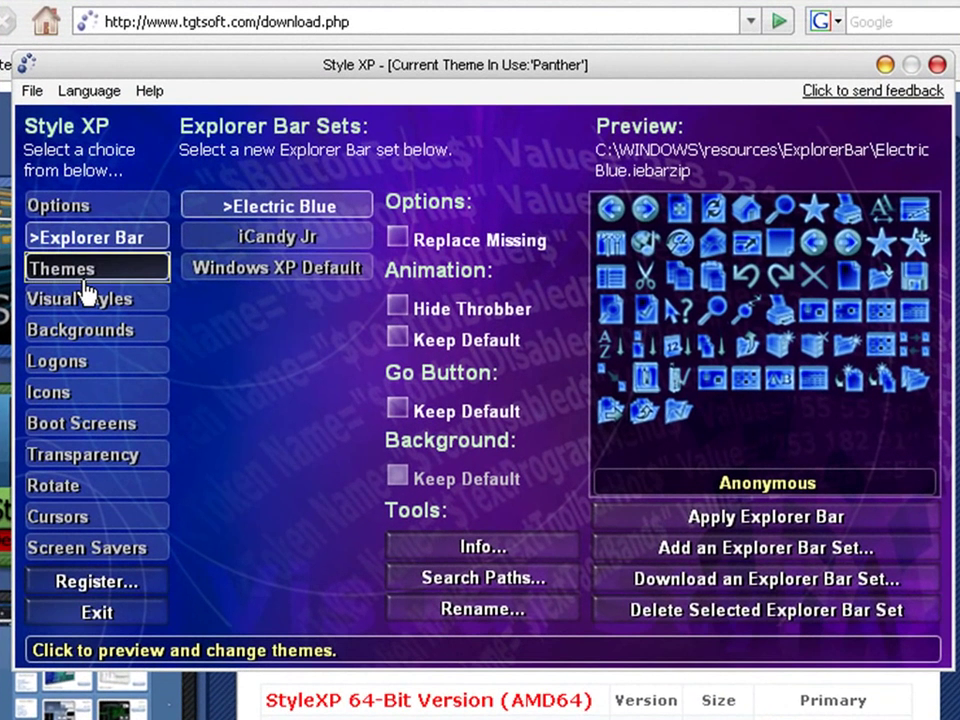
# - Preview the installed themes, return the selection to Panther, and close Style XP
pyautogui.click(190, 255)
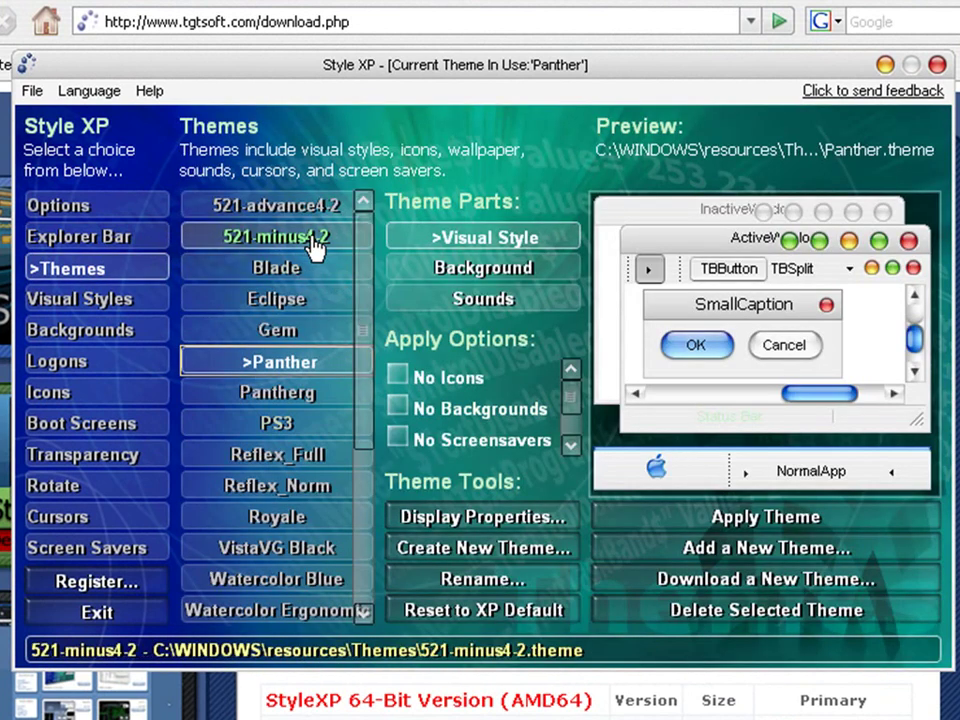
pyautogui.click(318, 212)
pyautogui.press('Down')
pyautogui.press('Down')
pyautogui.press('Down')
pyautogui.press('Down')
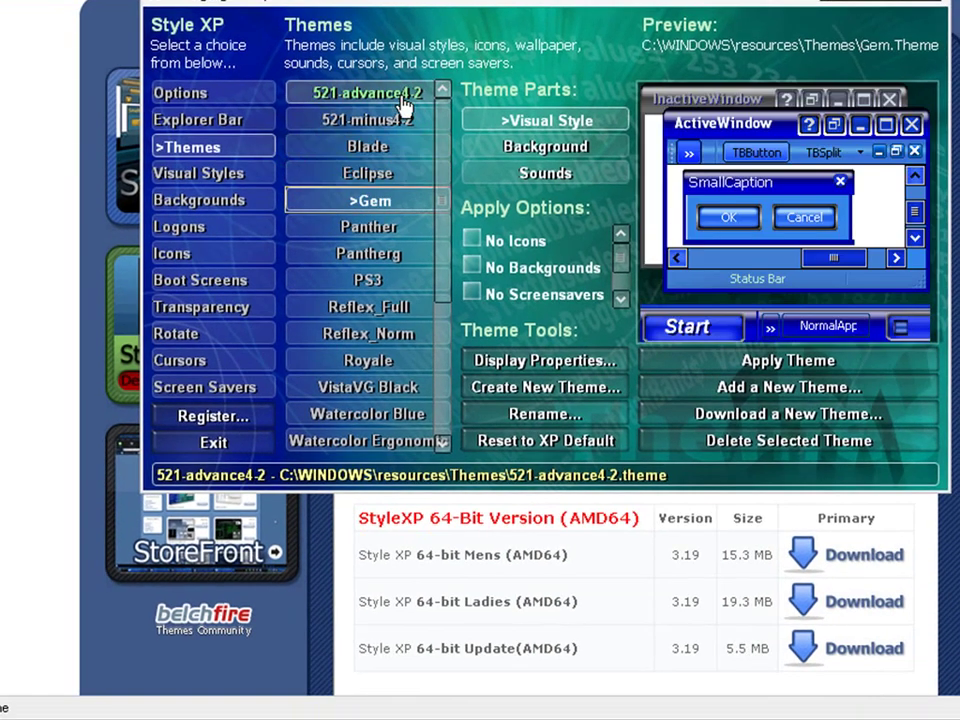
pyautogui.press('Down')
pyautogui.press('Down')
pyautogui.press('Down')
pyautogui.press('Up')
pyautogui.press('Up')
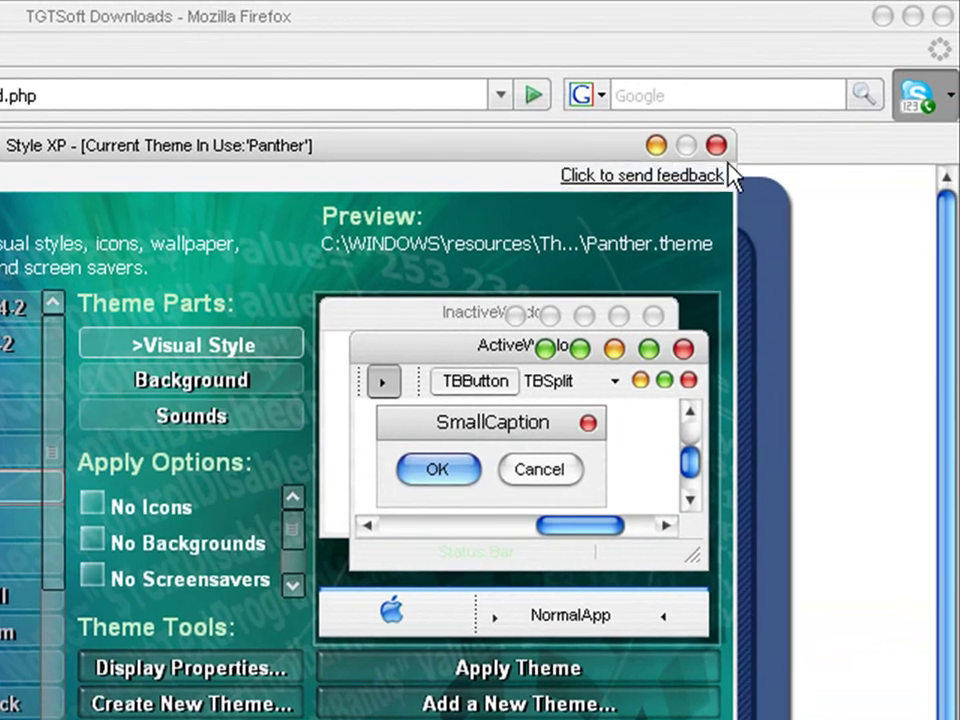
pyautogui.click(716, 146)
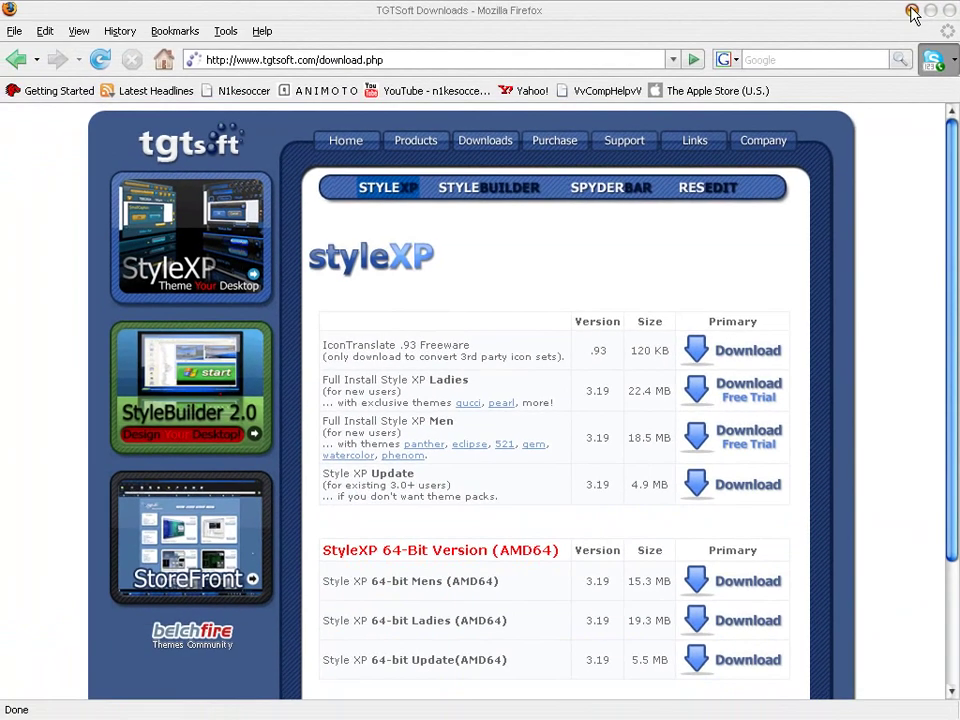
# - Close Firefox to reveal the aurora wallpaper desktop and the dock
pyautogui.click(943, 16)
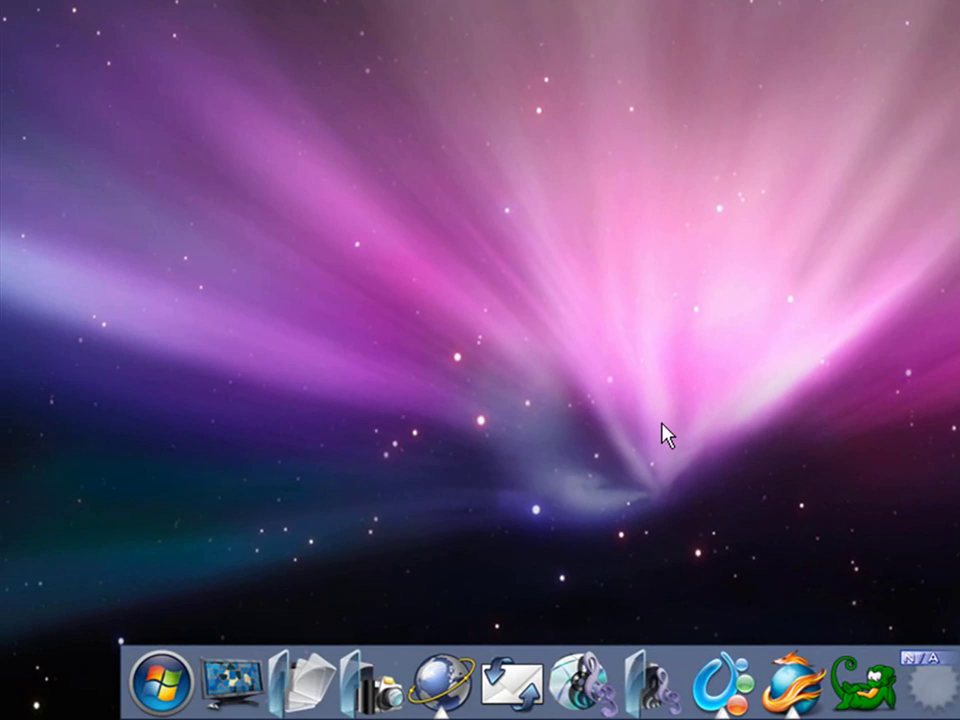
# - Add a new Start Menu Launcher to the dock through This Dock > Add
pyautogui.click(680, 705)
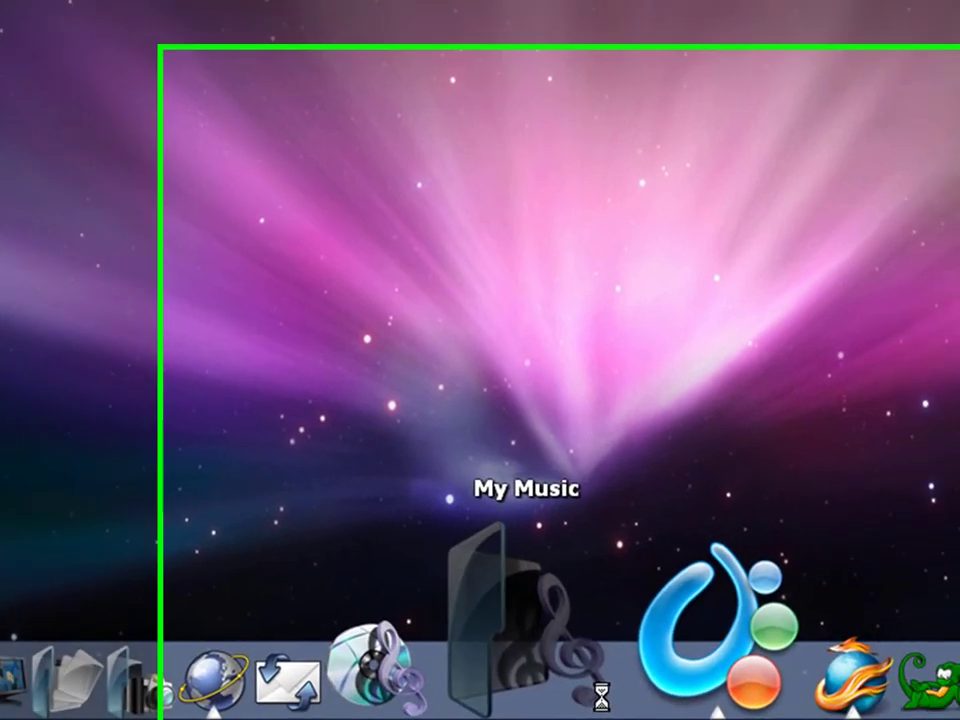
pyautogui.rightClick(681, 700)
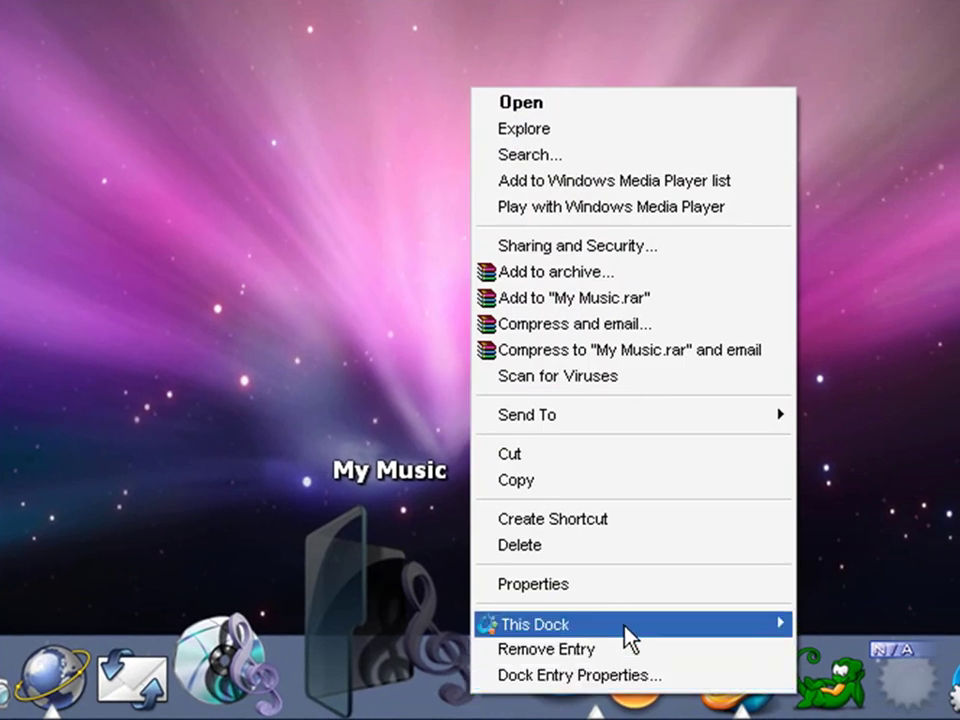
pyautogui.moveTo(607, 633)
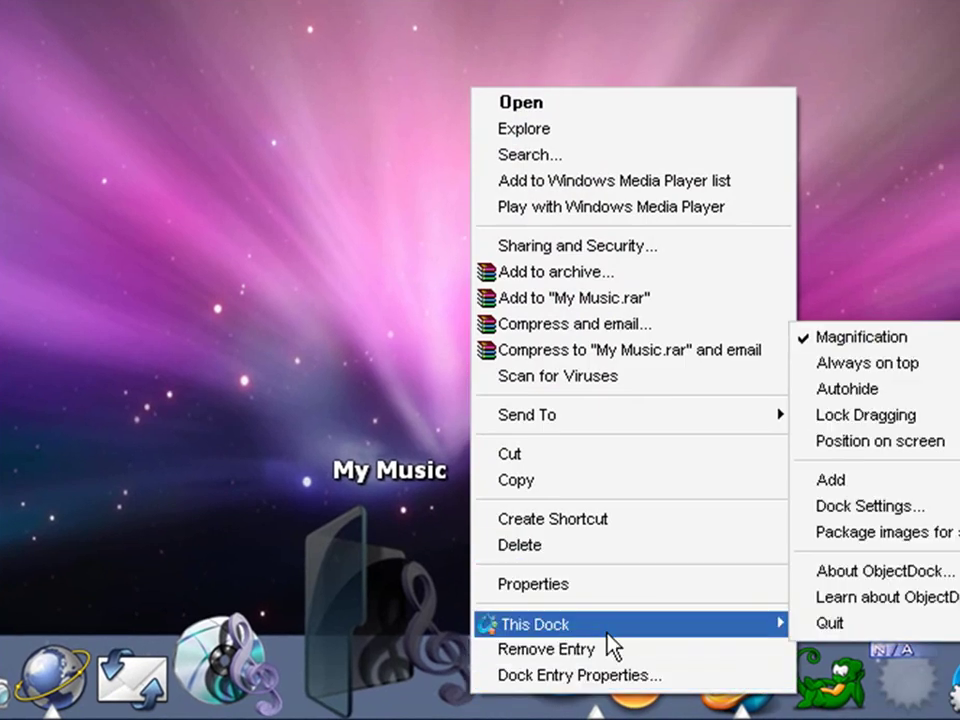
pyautogui.moveTo(885, 491)
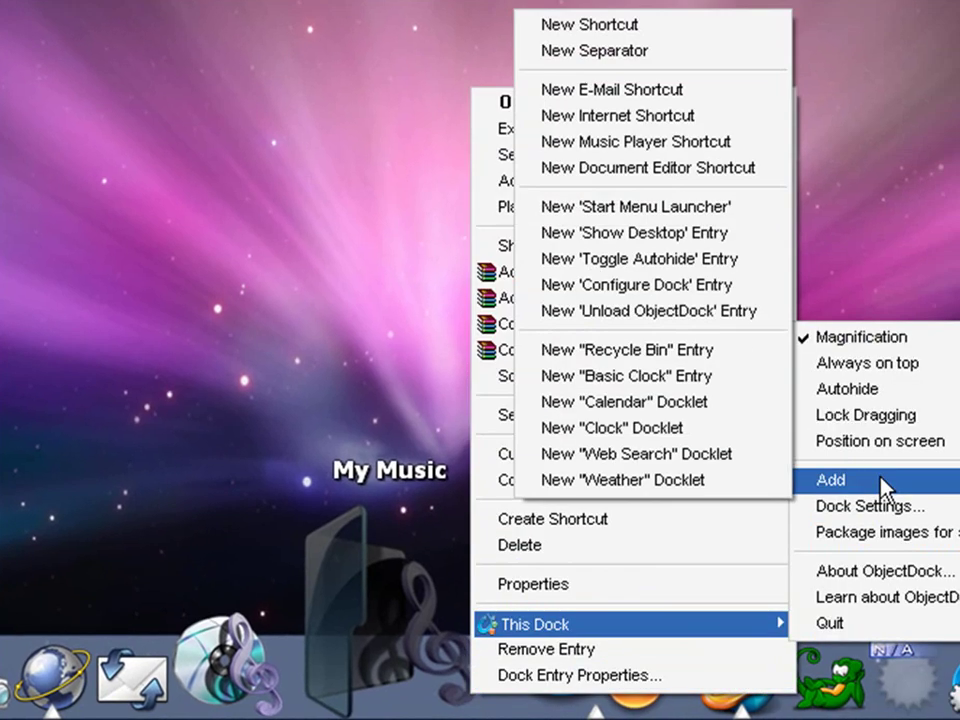
pyautogui.click(723, 210)
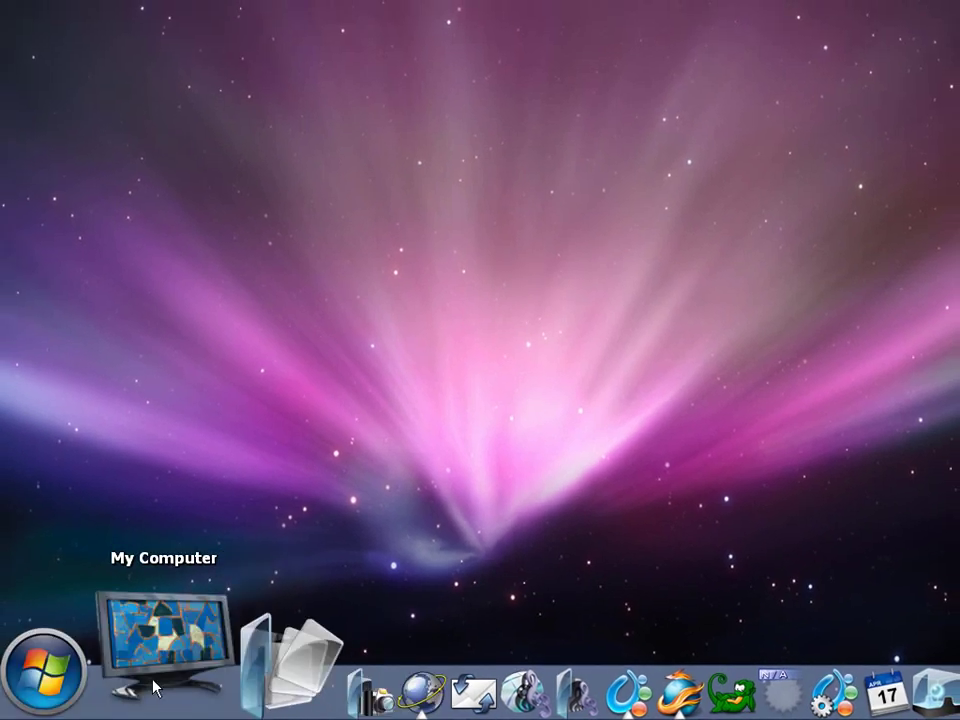
# - Test the new launcher by opening the Start menu and All Programs, then dismiss it
pyautogui.click(137, 682)
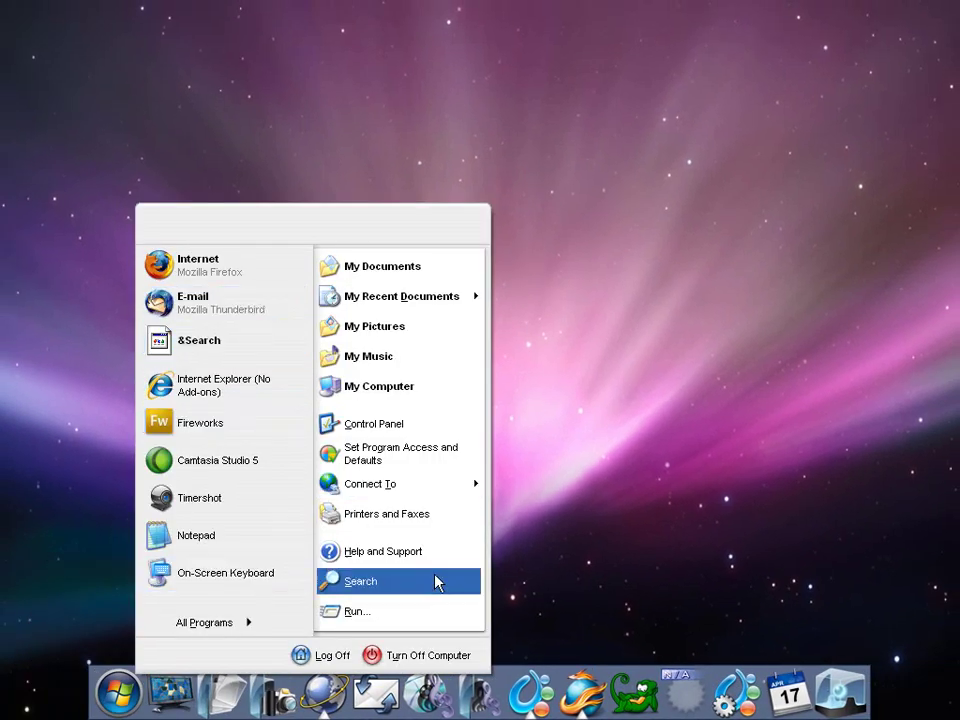
pyautogui.moveTo(242, 632)
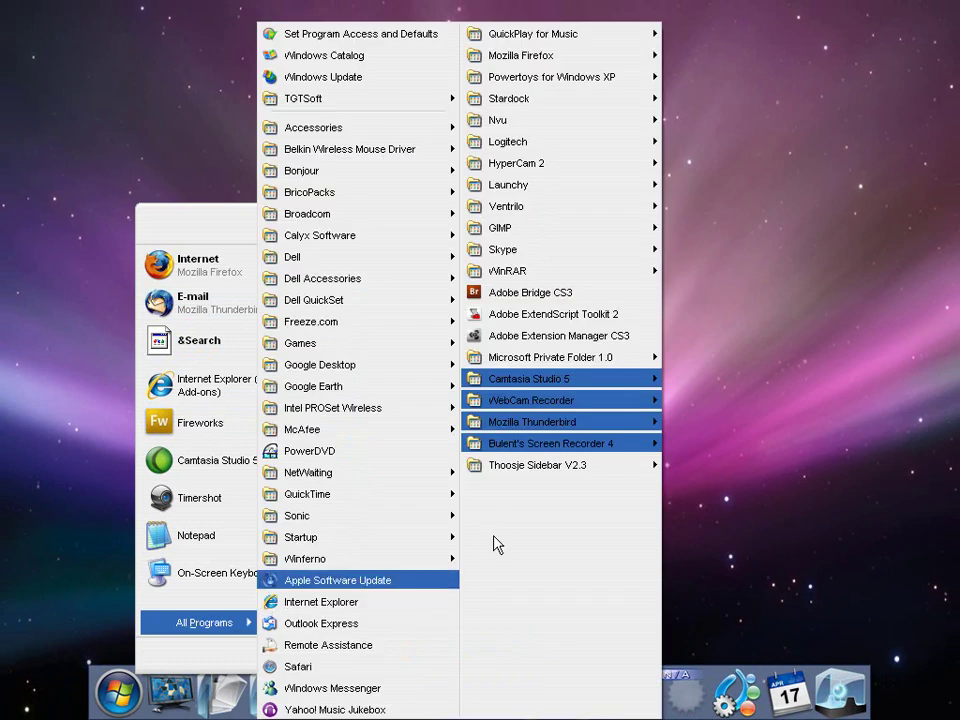
pyautogui.click(778, 364)
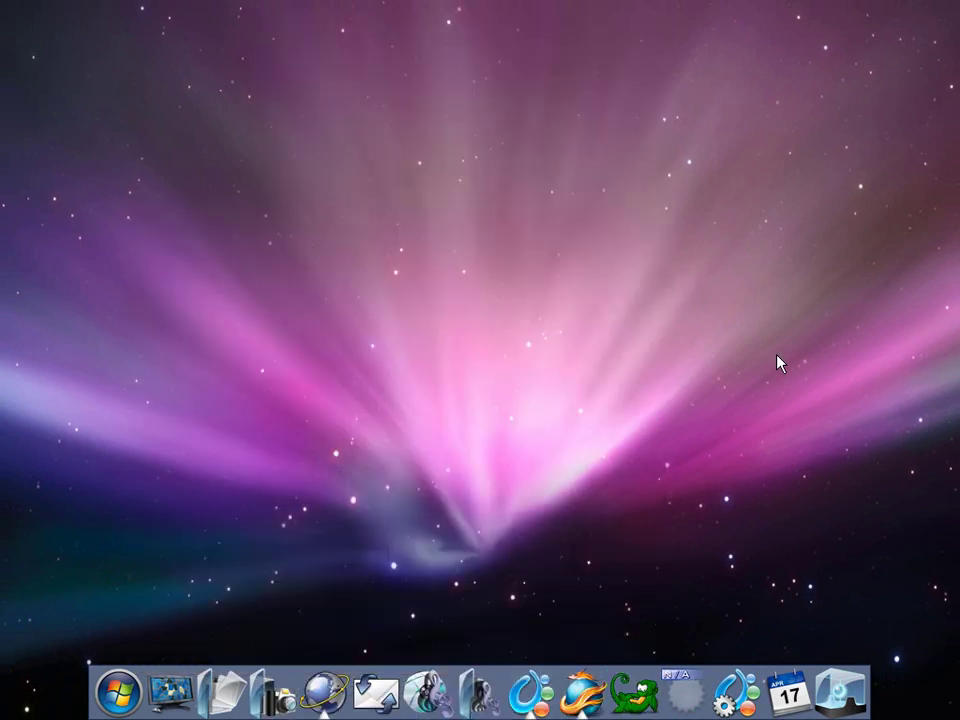